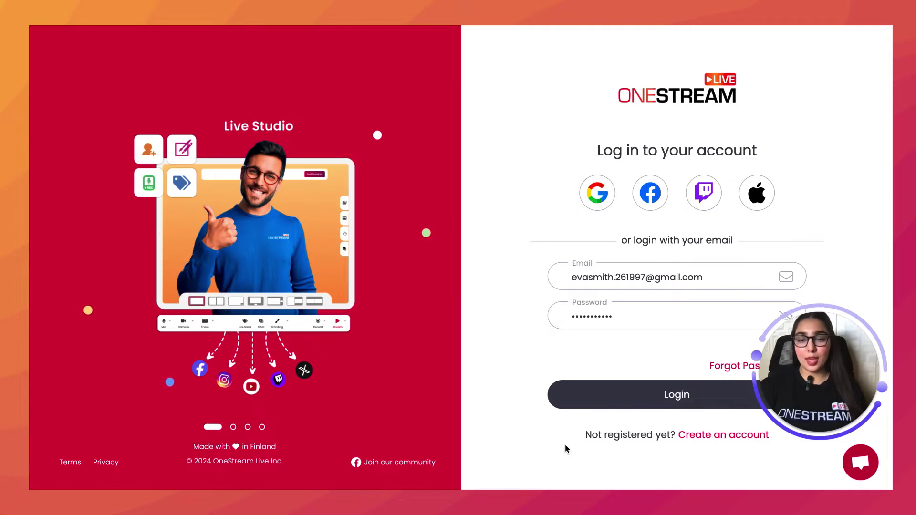
# Step: Sign in to OneStream Live with the pre-filled email and password
pyautogui.click(654, 395)
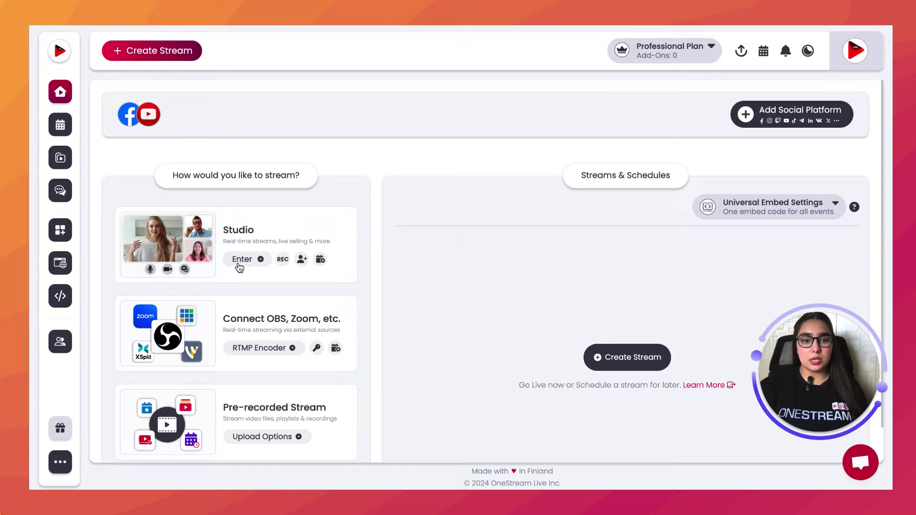
# Step: Start a new stream from the Streams & Schedules panel
pyautogui.click(600, 361)
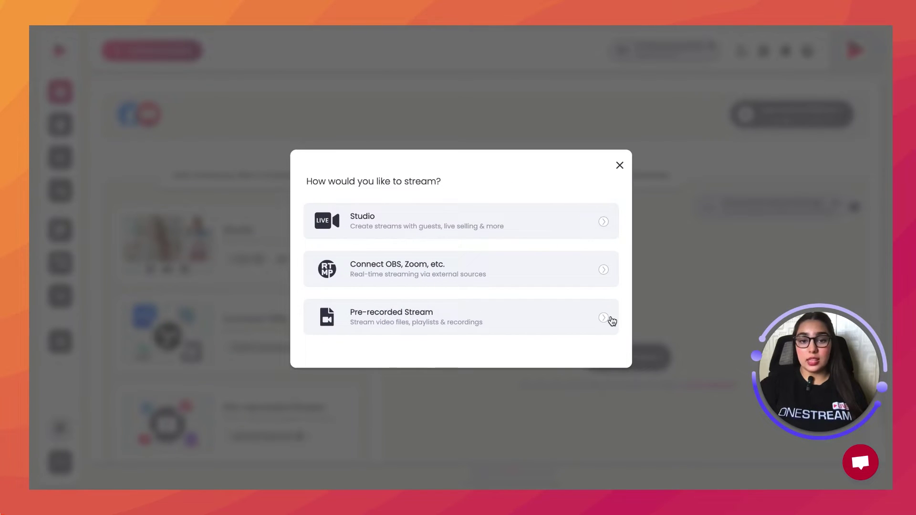
# Step: Create a Studio stream titled 'Live with OneStream Live.' with a #Test tag
pyautogui.click(603, 223)
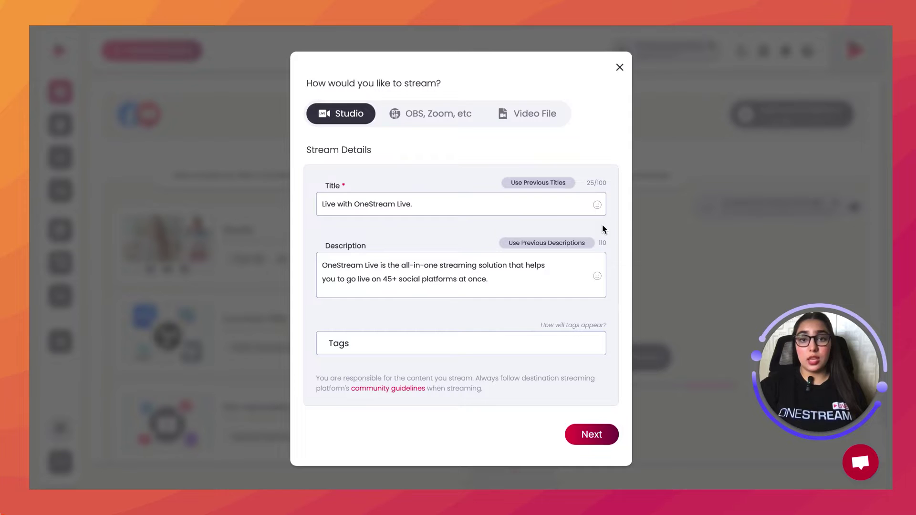
pyautogui.click(489, 207)
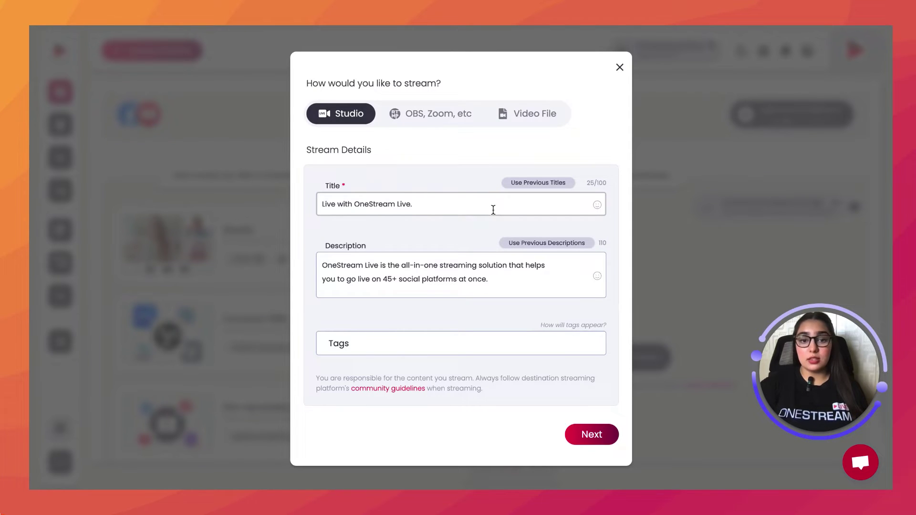
pyautogui.click(503, 283)
pyautogui.click(495, 341)
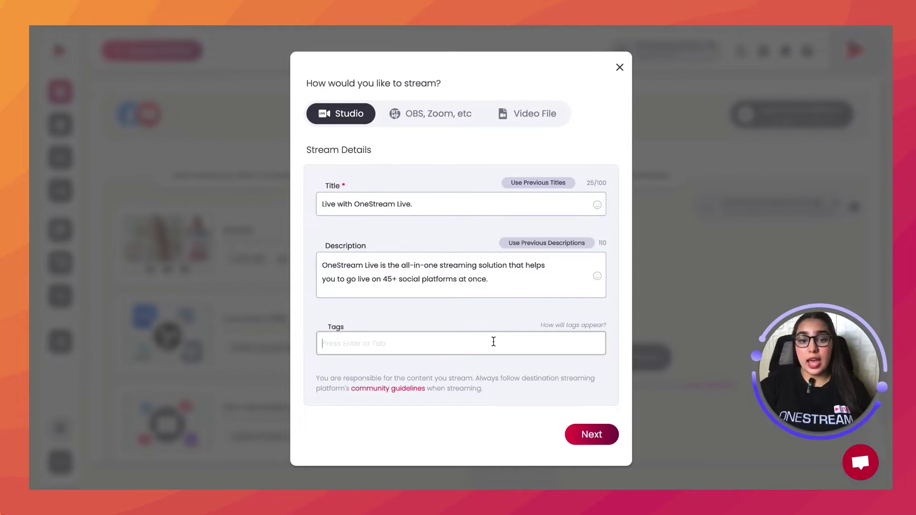
pyautogui.write('Test')
pyautogui.press('Return')
pyautogui.write('#')
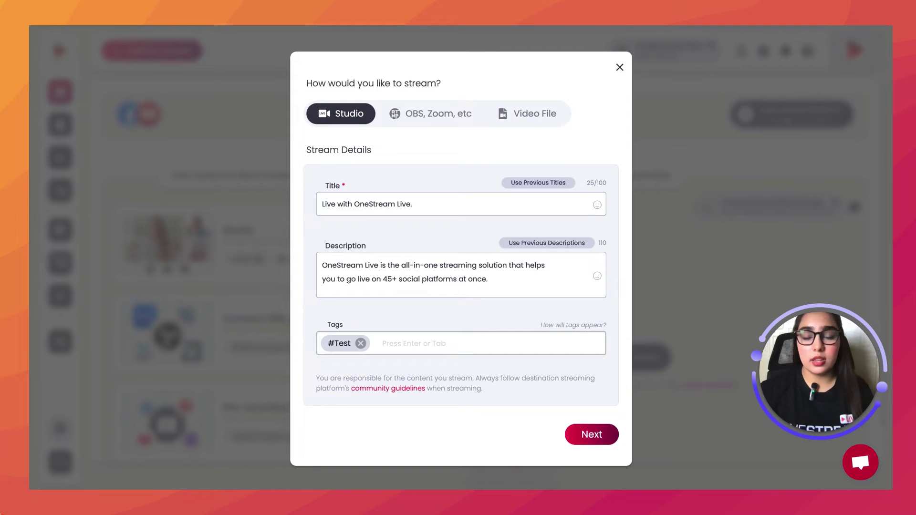
pyautogui.click(592, 434)
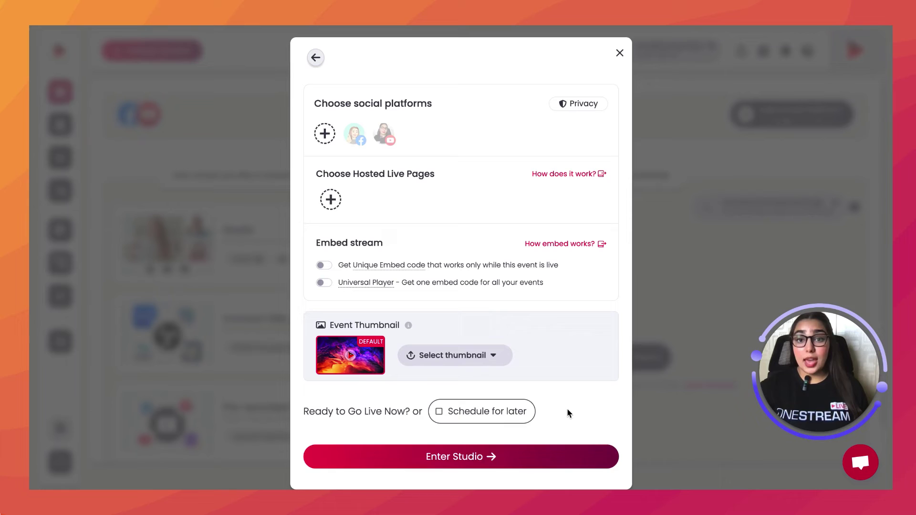
# Step: Select the Facebook profile as destination, enter the studio, and view device settings
pyautogui.click(356, 136)
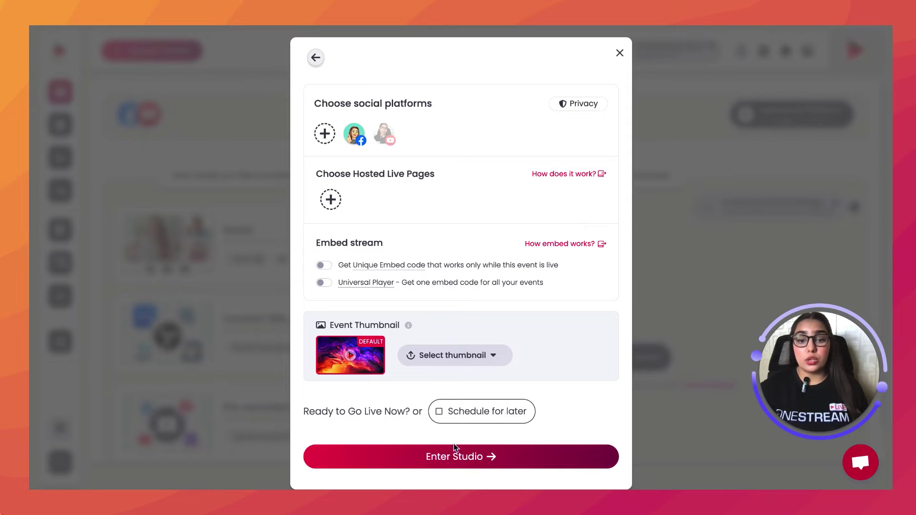
pyautogui.click(448, 459)
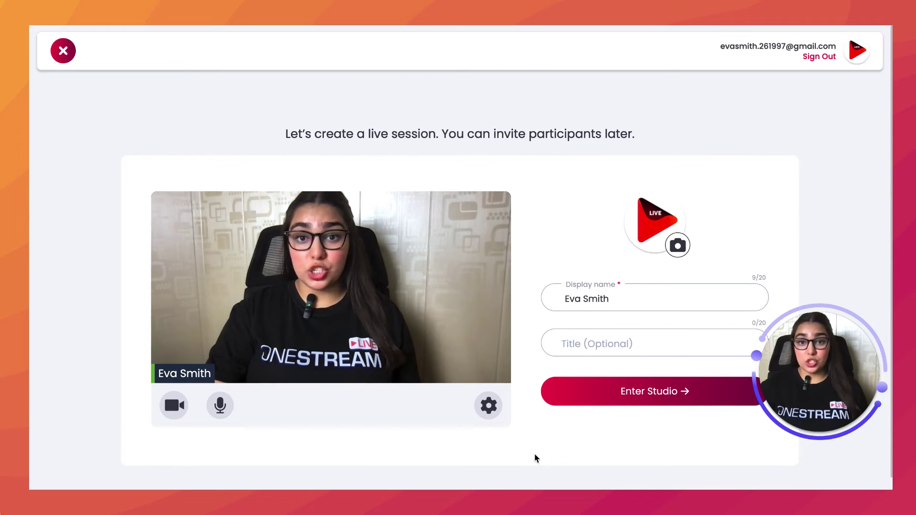
pyautogui.click(488, 406)
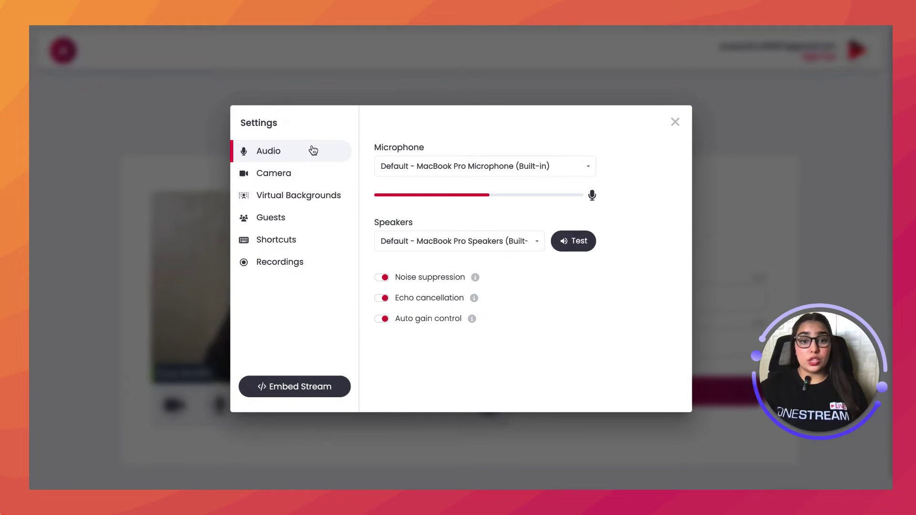
# Step: Browse the Camera, Virtual Backgrounds, Guests, Shortcuts and Recordings settings
pyautogui.click(296, 176)
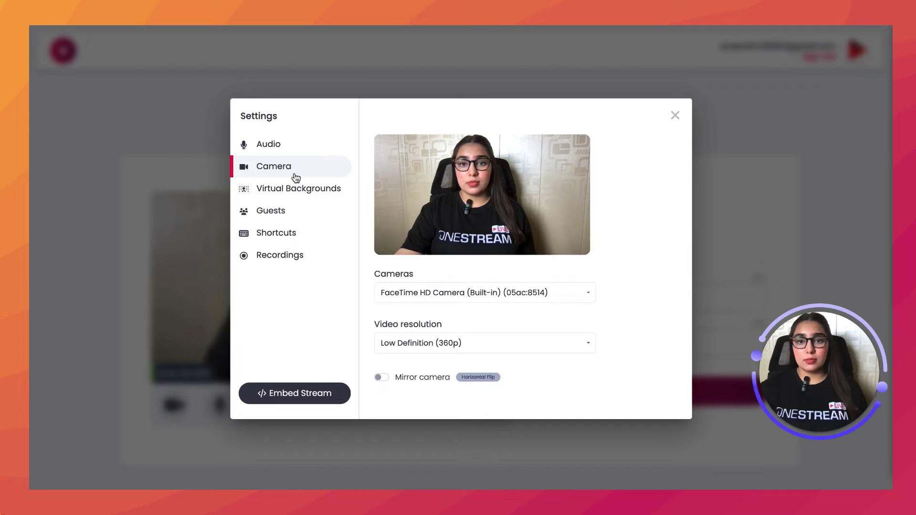
pyautogui.click(296, 189)
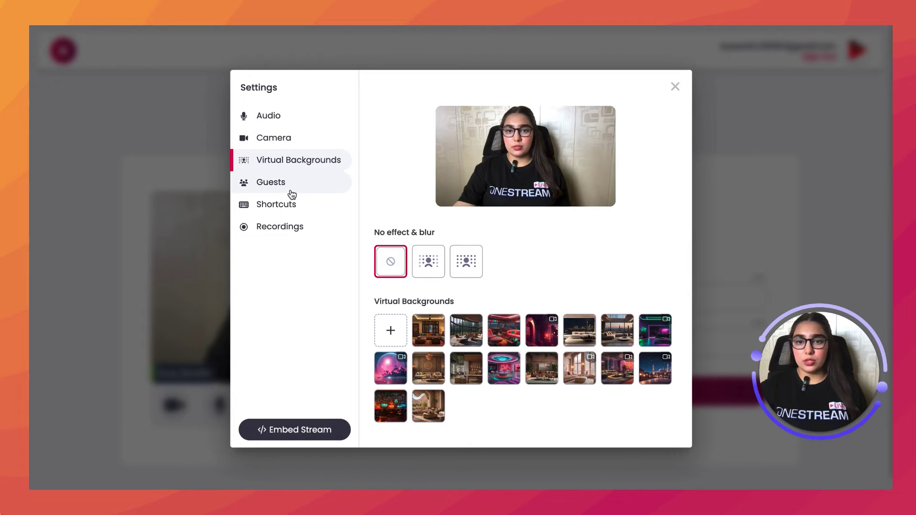
pyautogui.click(284, 185)
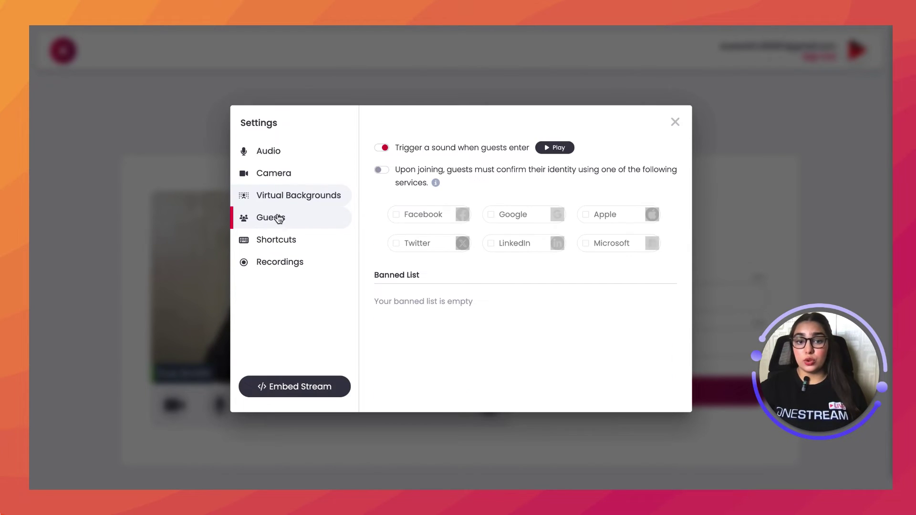
pyautogui.click(276, 240)
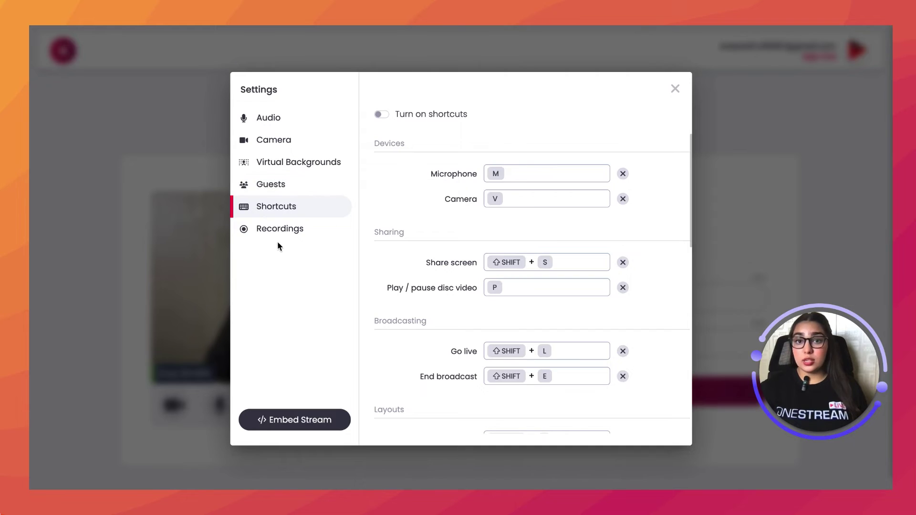
pyautogui.click(280, 229)
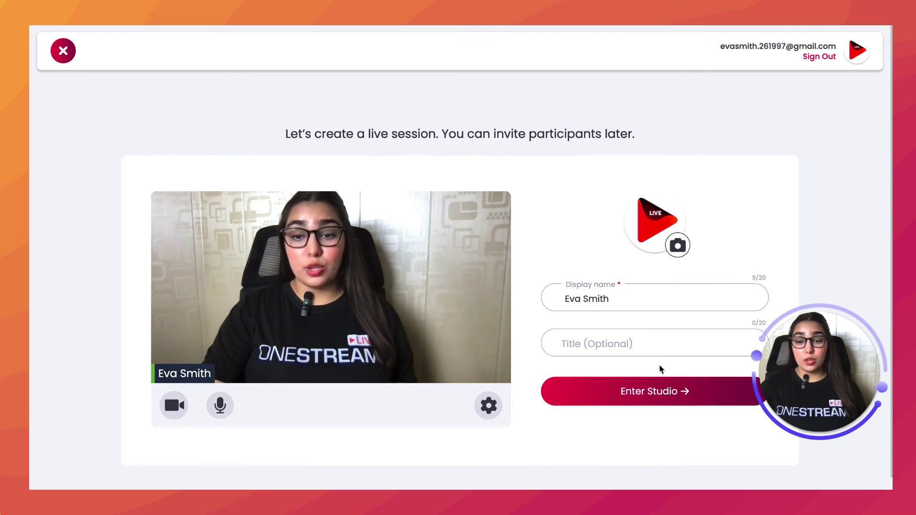
# Step: Enter the live studio with the webcam on stage and view the Go Live details
pyautogui.click(649, 301)
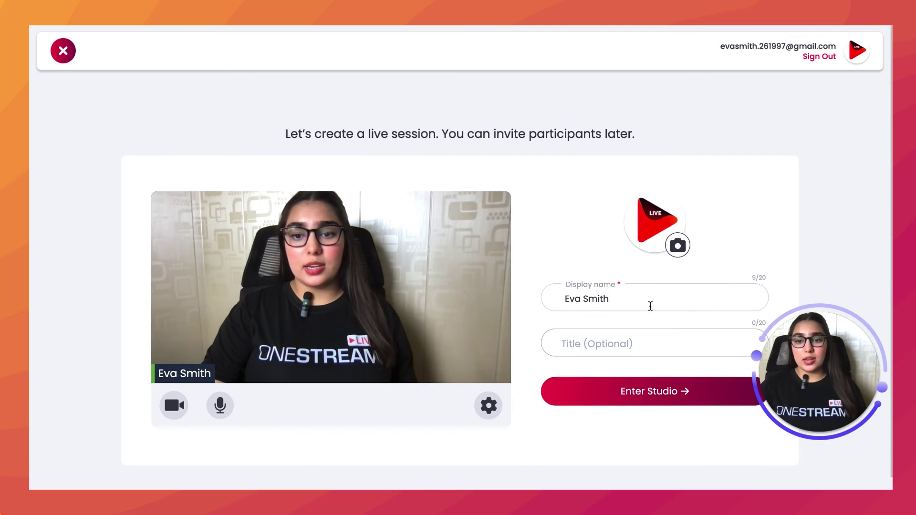
pyautogui.click(648, 343)
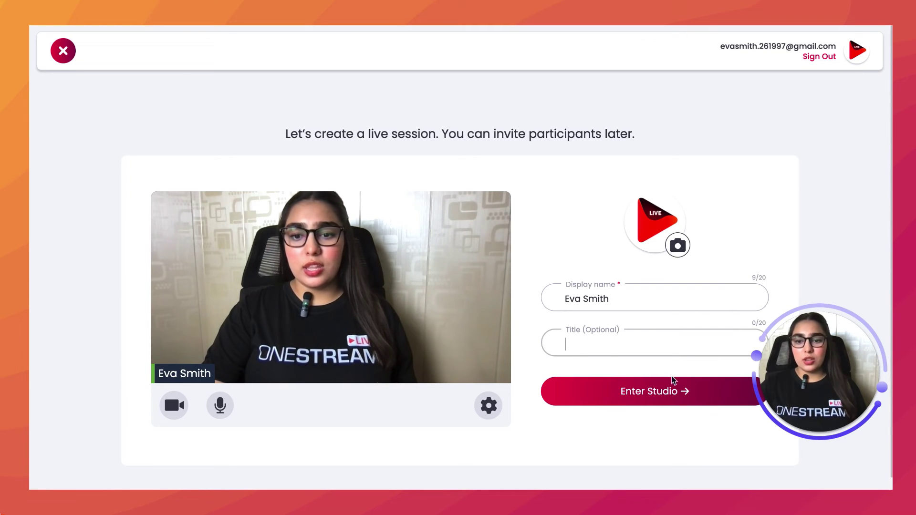
pyautogui.click(671, 393)
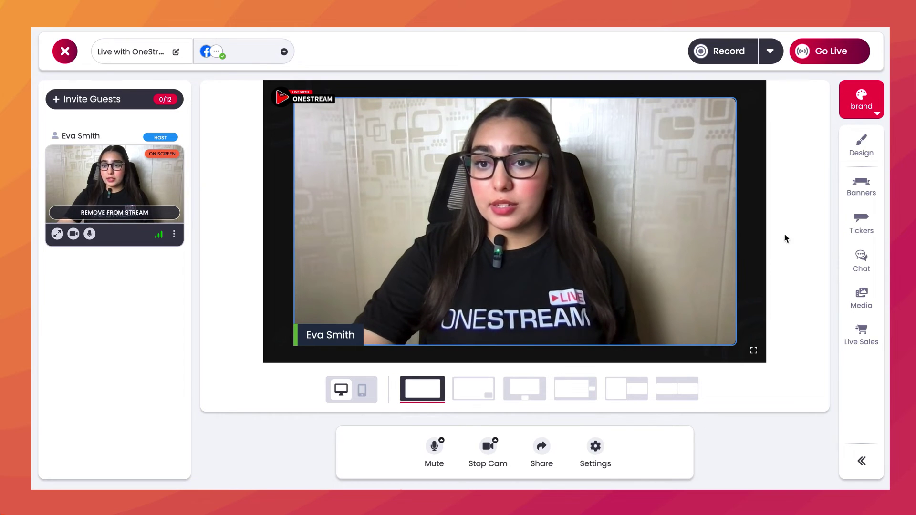
pyautogui.click(814, 55)
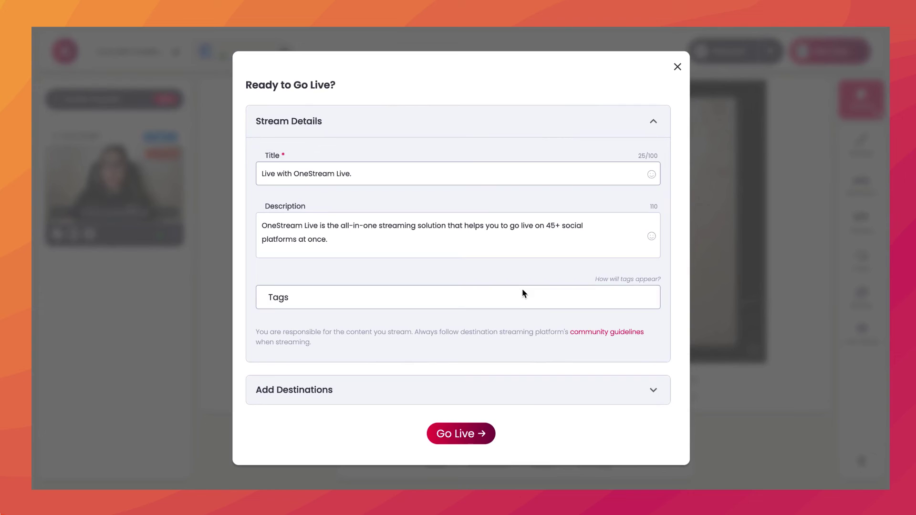
# Step: Go live with the stream's existing title and description
pyautogui.click(477, 436)
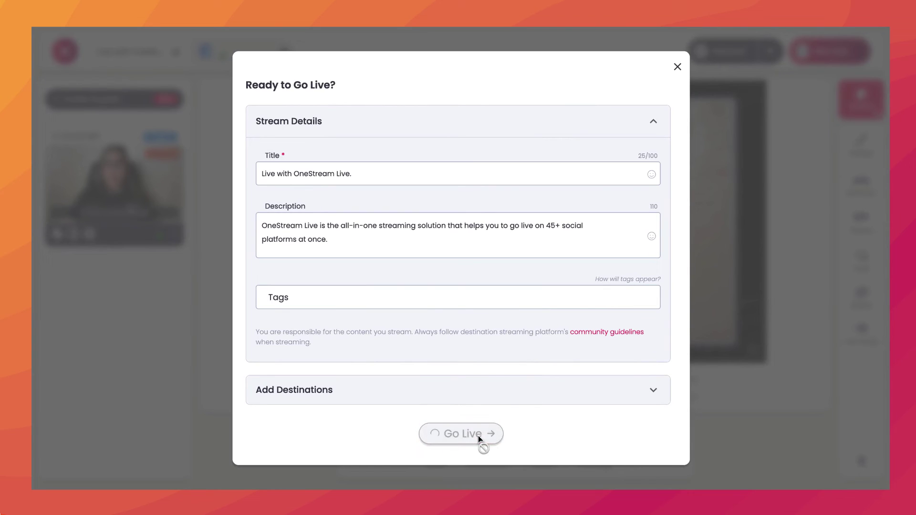